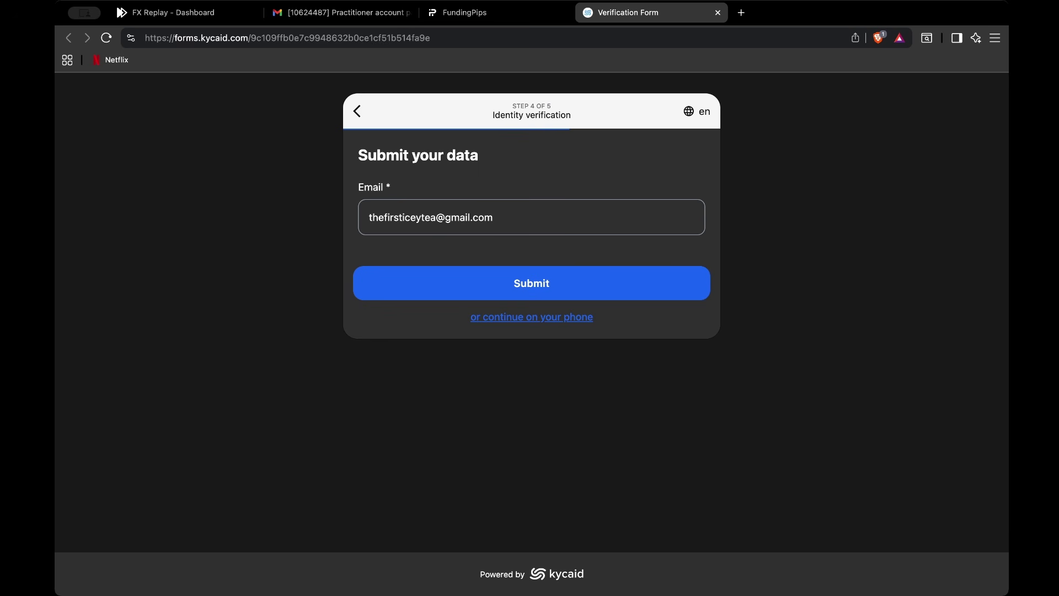
- Submit the e-mail for identity verification, then fill in and submit the residential address with its postal code
{"action": "left_click", "coordinate": [536, 281]}
{"action": "left_click", "coordinate": [505, 291]}
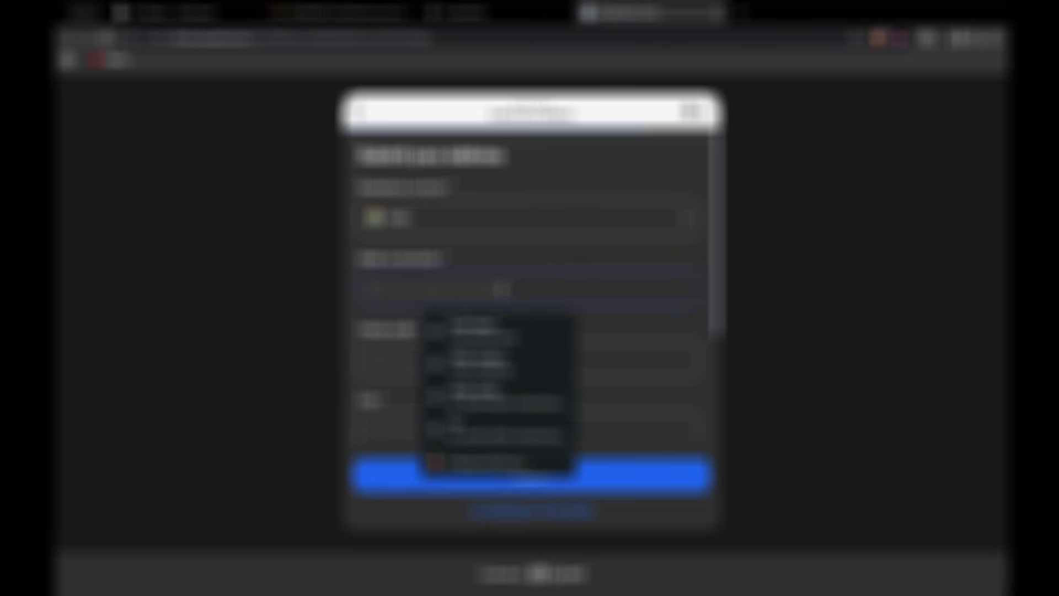
{"action": "left_click", "coordinate": [490, 312]}
{"action": "scroll", "coordinate": [513, 284], "scroll_direction": "down", "scroll_amount": 1}
{"action": "scroll", "coordinate": [513, 284], "scroll_direction": "down", "scroll_amount": 3}
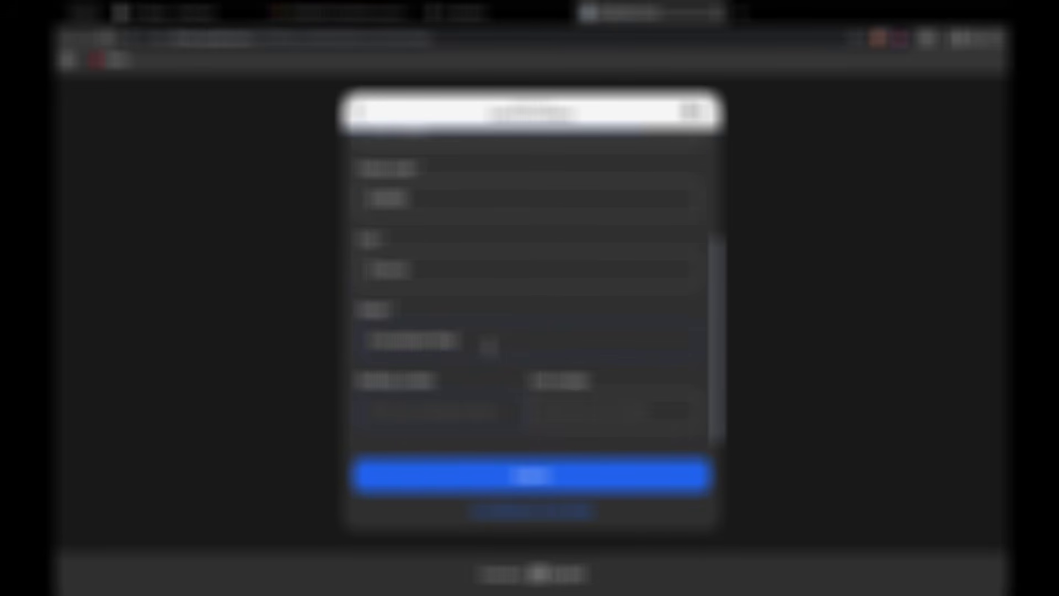
{"action": "type", "text": "????????"}
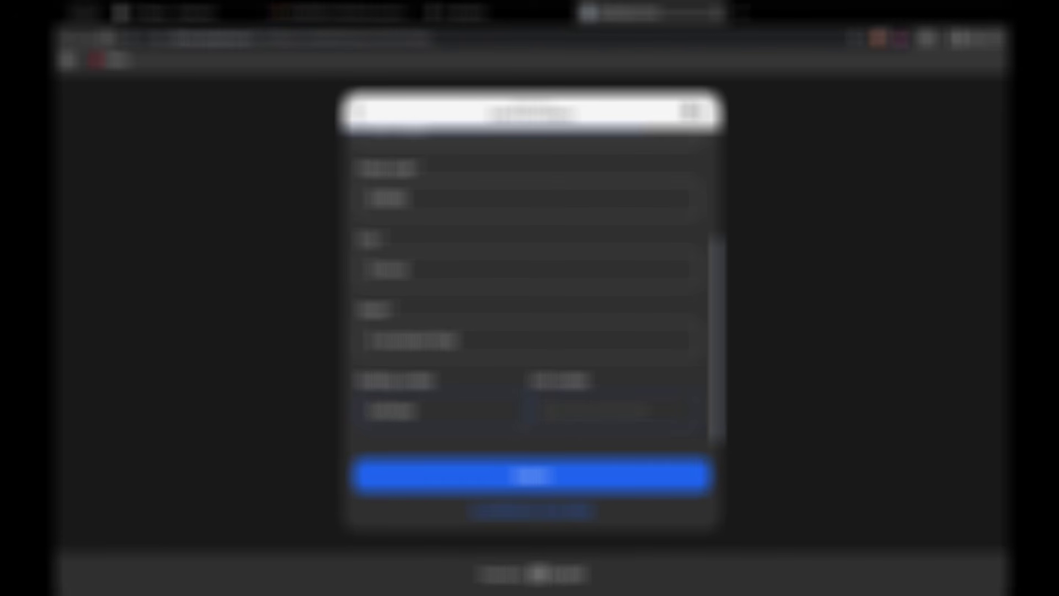
{"action": "left_click", "coordinate": [509, 474]}
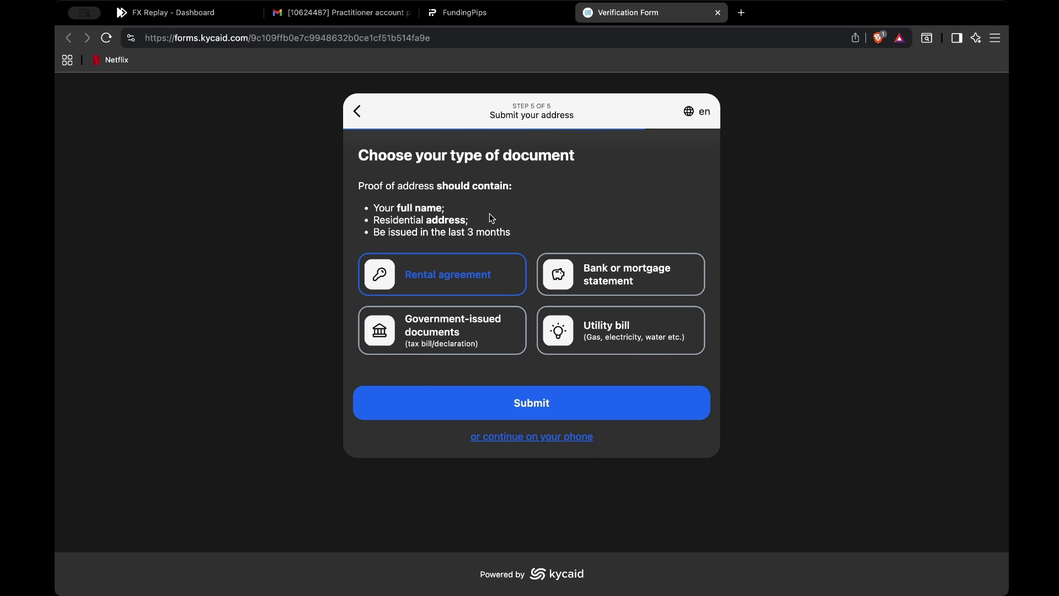
- Choose Bank or mortgage statement as the proof of address, upload the statement PDF and submit it
{"action": "left_click", "coordinate": [585, 289]}
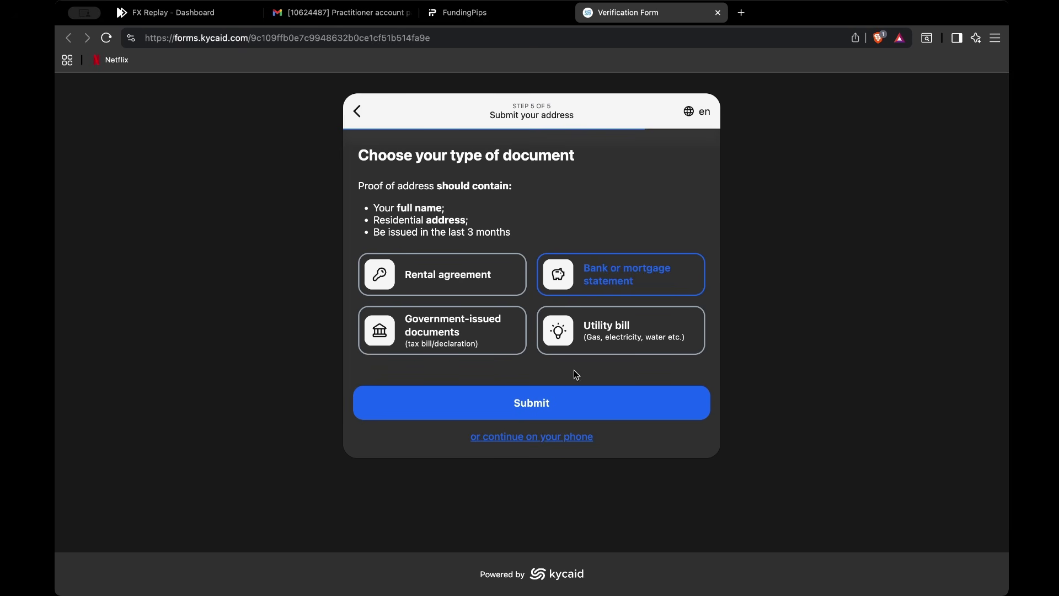
{"action": "left_click", "coordinate": [545, 406]}
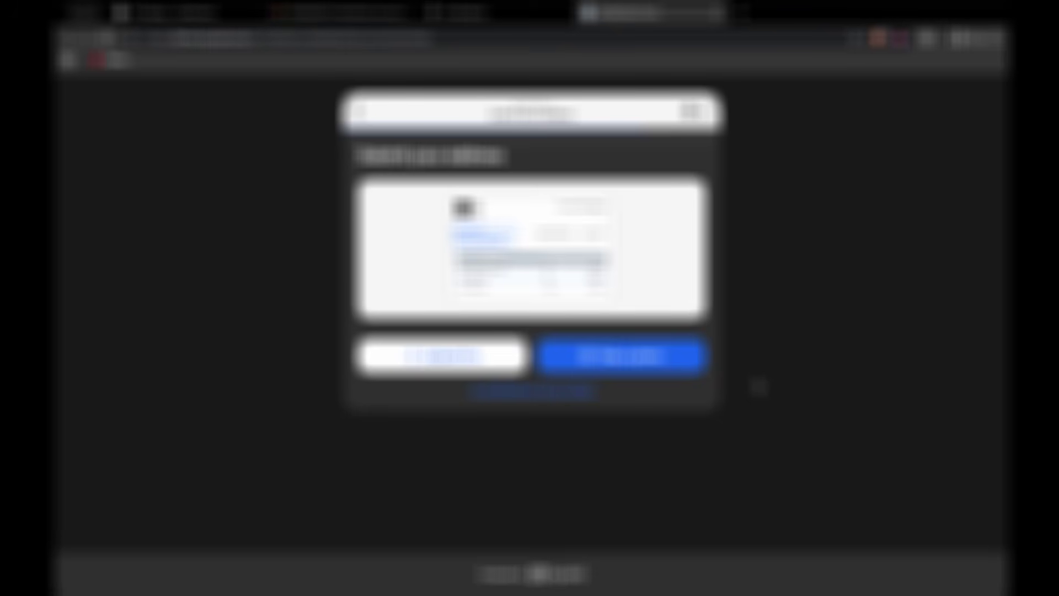
{"action": "left_click", "coordinate": [499, 356]}
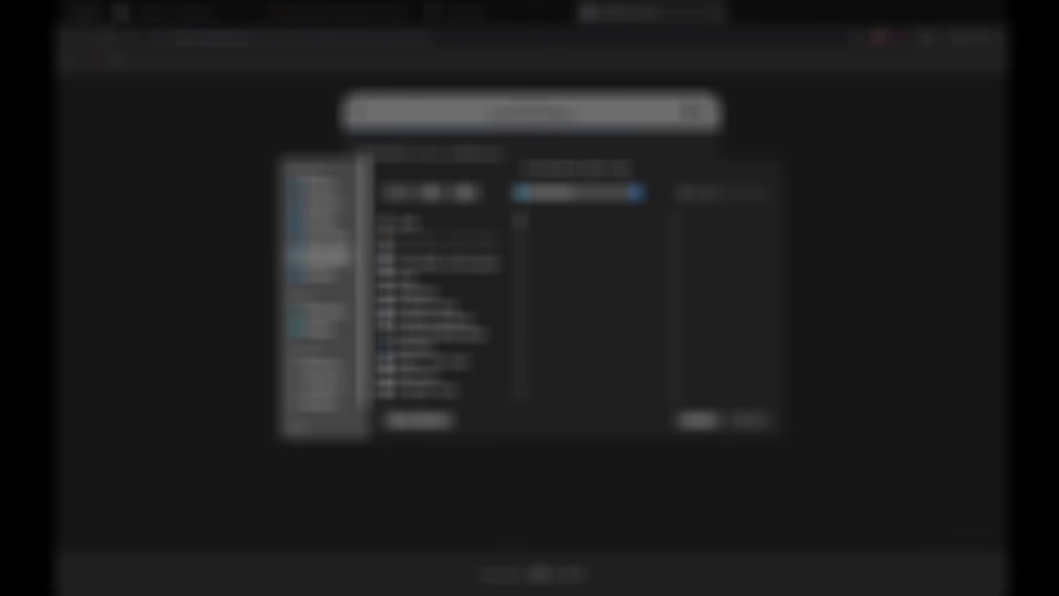
{"action": "left_click", "coordinate": [419, 272]}
{"action": "scroll", "coordinate": [441, 298], "scroll_direction": "down", "scroll_amount": 3}
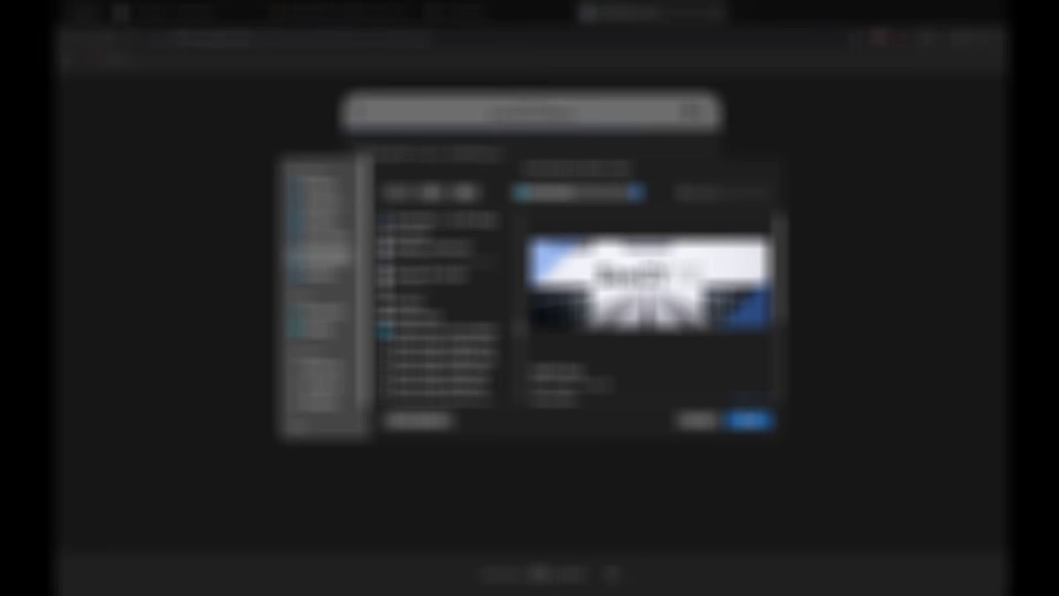
{"action": "left_click", "coordinate": [611, 574]}
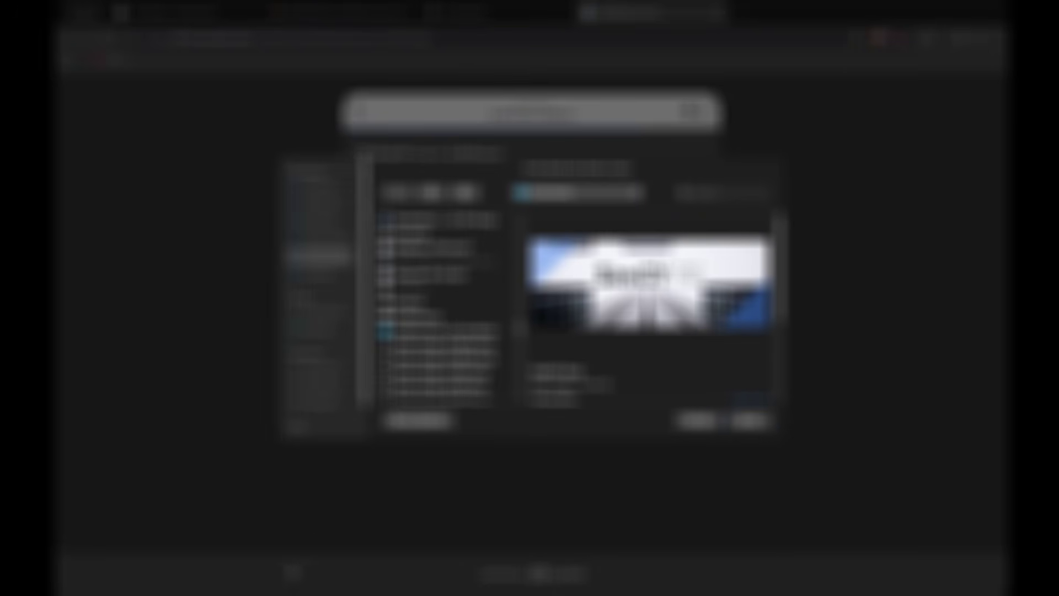
{"action": "left_click", "coordinate": [246, 568]}
{"action": "left_click", "coordinate": [434, 324]}
{"action": "key", "text": "a"}
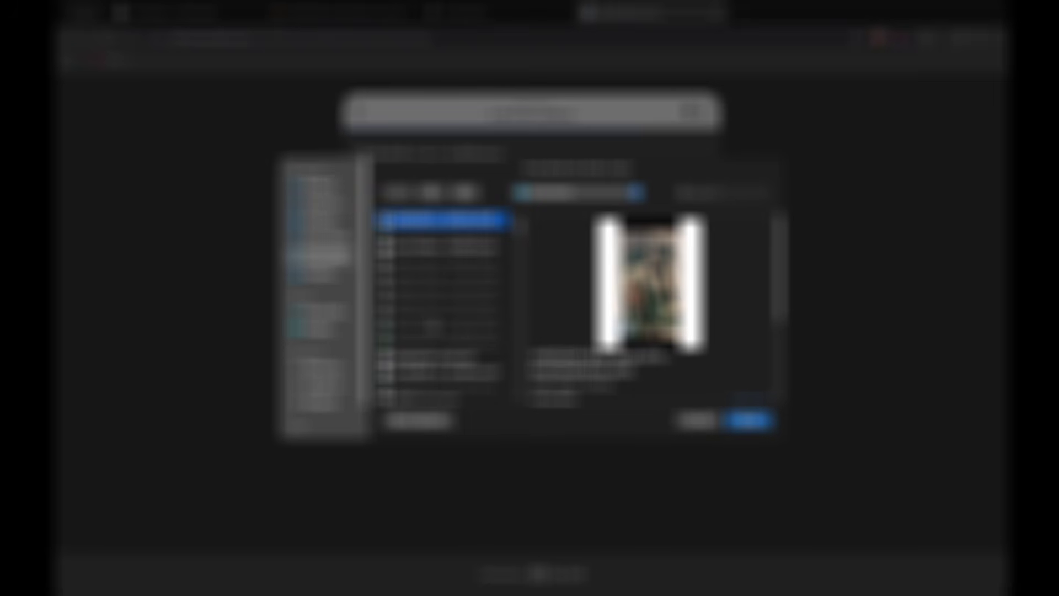
{"action": "key", "text": "Down"}
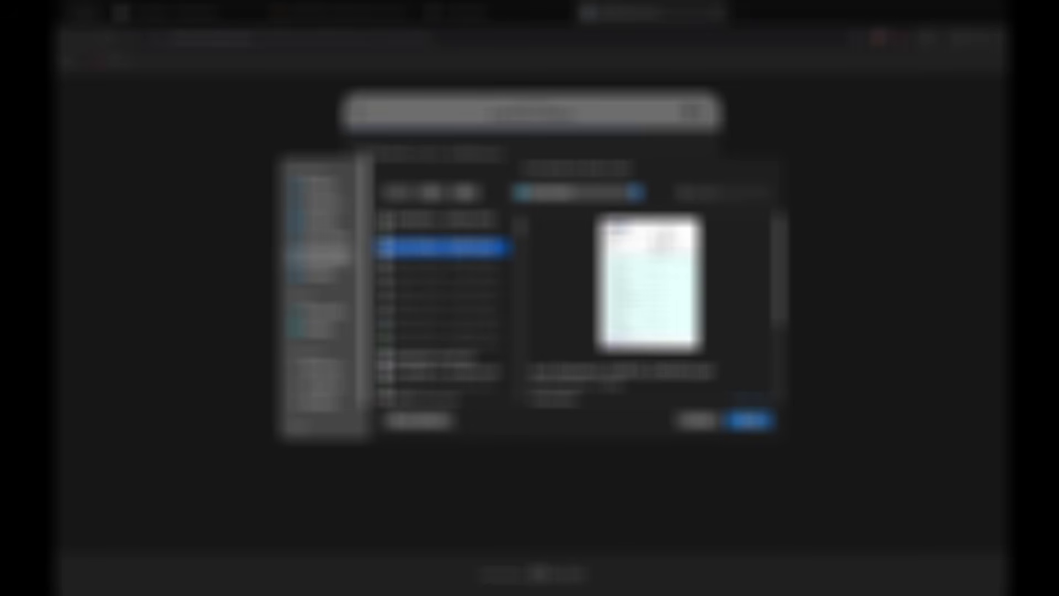
{"action": "left_click", "coordinate": [751, 421]}
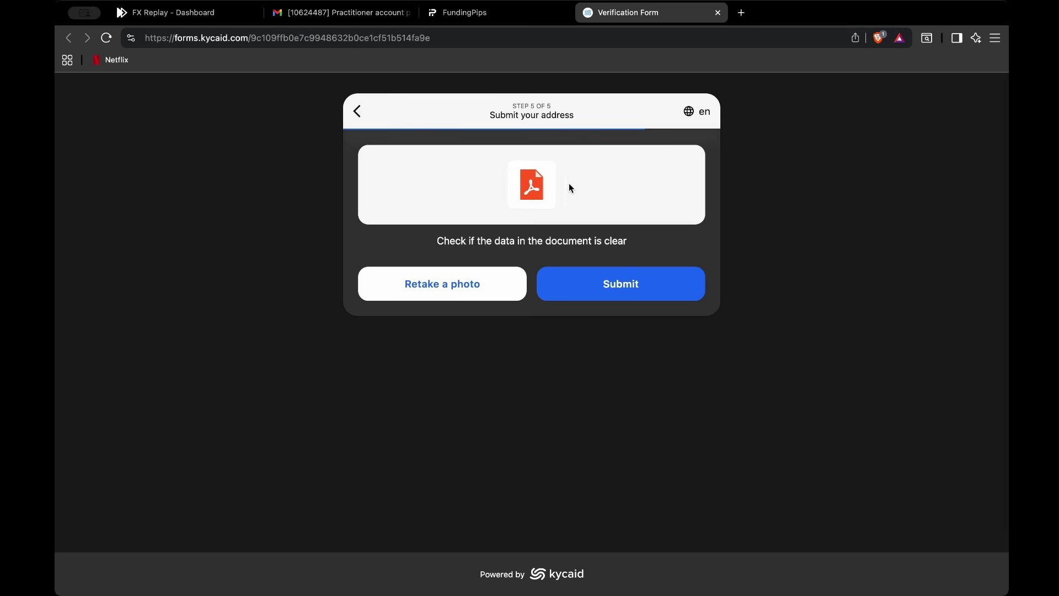
{"action": "left_click", "coordinate": [606, 293]}
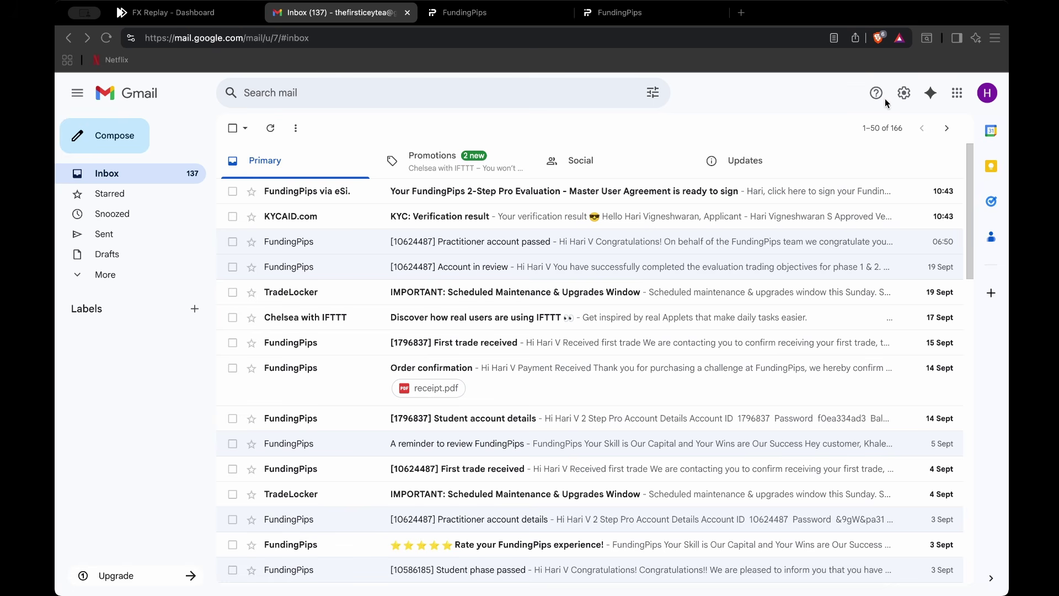
- Open the KYC: Verification result e-mail from KYCAID.com, review the verification details and return to the inbox
{"action": "left_click", "coordinate": [430, 226]}
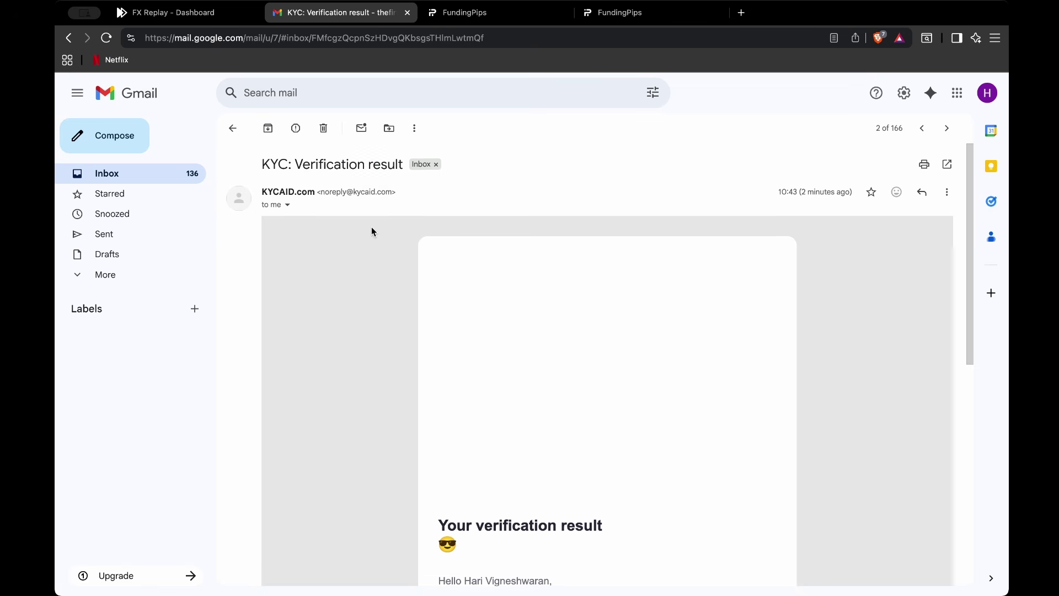
{"action": "scroll", "coordinate": [426, 220], "scroll_direction": "down", "scroll_amount": 10}
{"action": "left_click_drag", "start_coordinate": [543, 241], "coordinate": [514, 218]}
{"action": "left_click", "coordinate": [543, 259]}
{"action": "scroll", "coordinate": [548, 270], "scroll_direction": "up", "scroll_amount": 10}
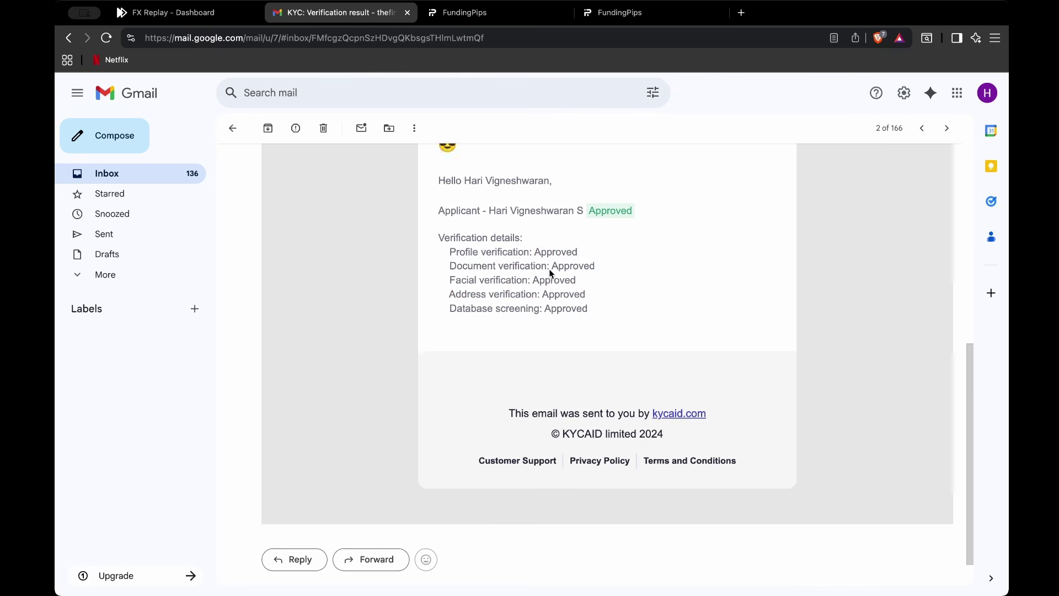
{"action": "key", "text": "super+Left"}
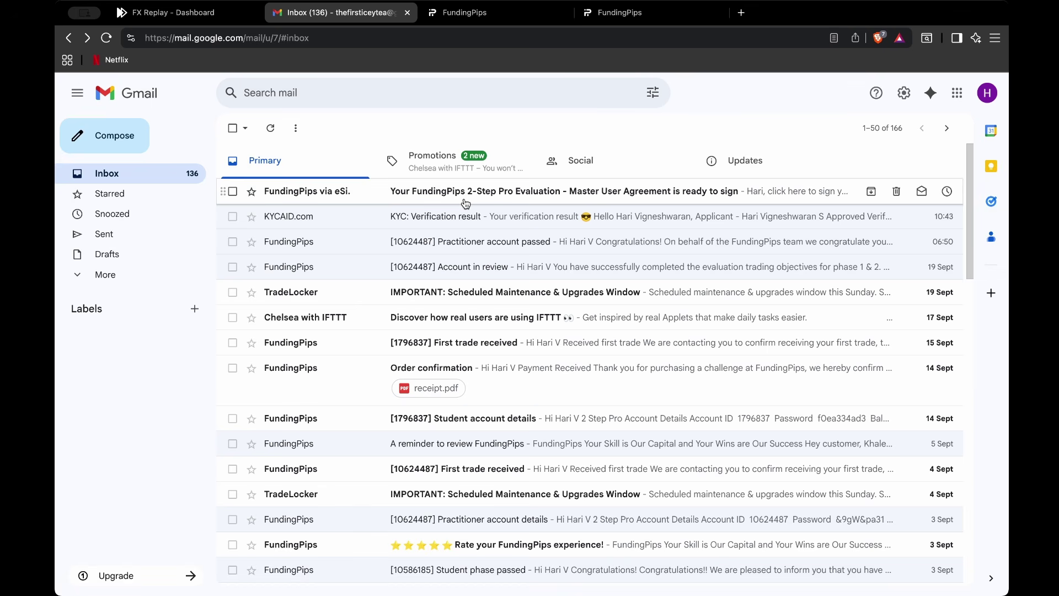
- Open the FundingPips 2-Step Pro Evaluation - Master User Agreement from its e-mail for viewing and signing
{"action": "left_click", "coordinate": [465, 203]}
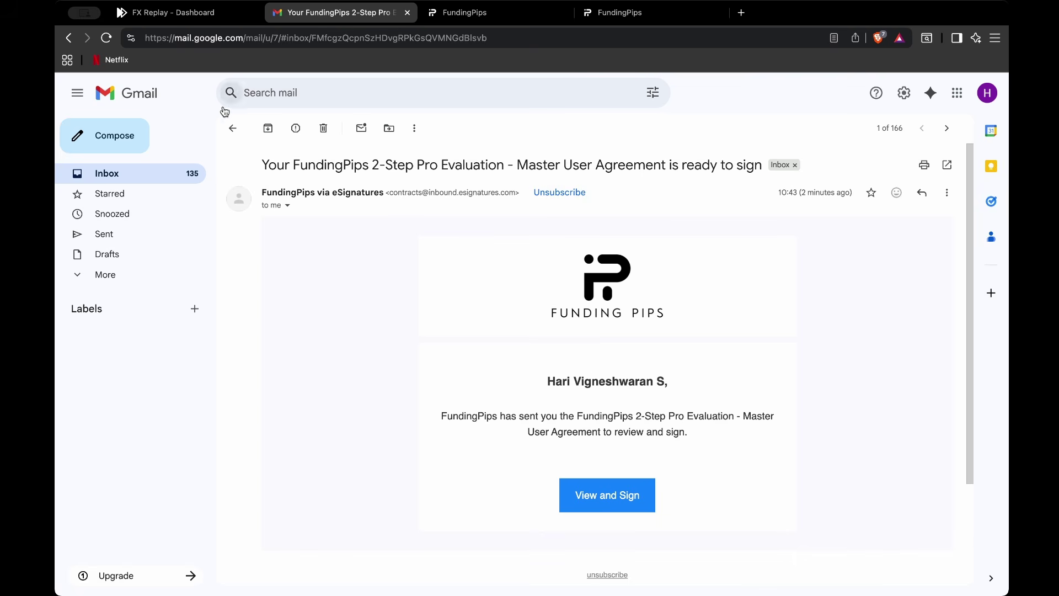
{"action": "left_click", "coordinate": [232, 128]}
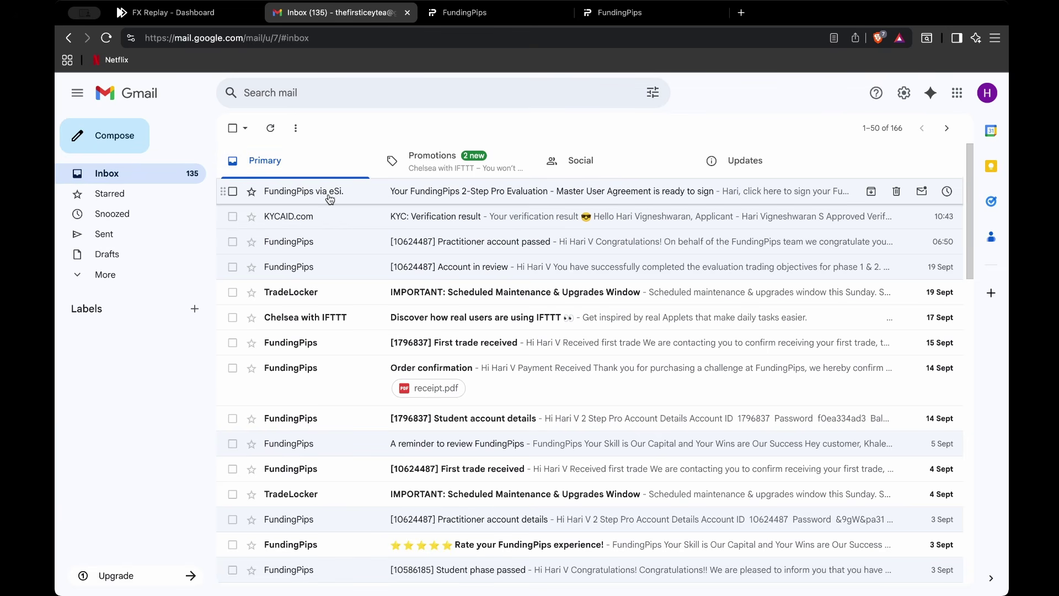
{"action": "left_click", "coordinate": [709, 198]}
{"action": "scroll", "coordinate": [661, 326], "scroll_direction": "down", "scroll_amount": 1}
{"action": "left_click", "coordinate": [628, 474]}
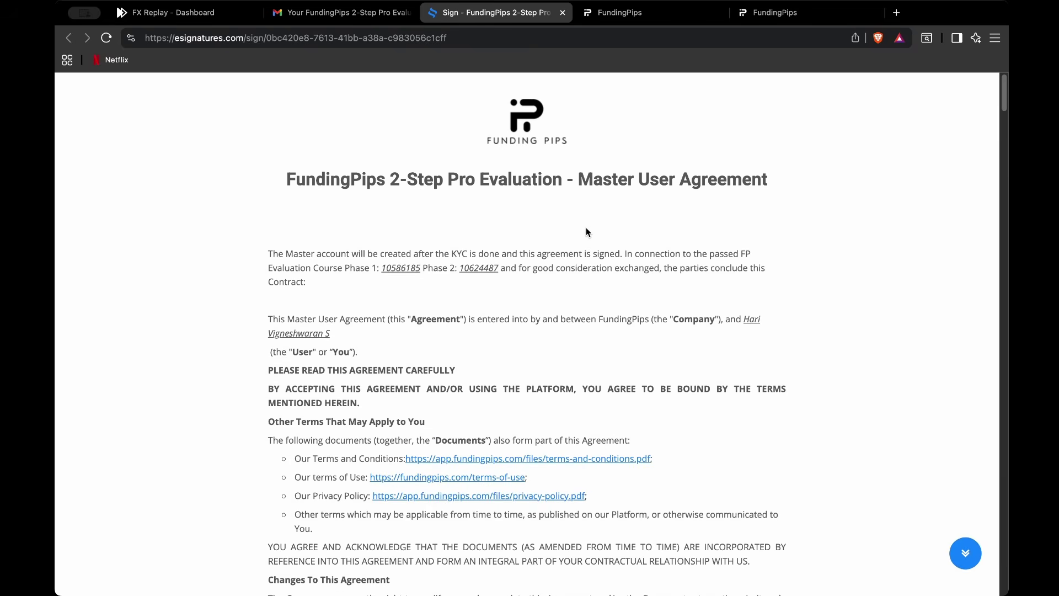
- Read through the Master User Agreement, including the Master Account, forbidden trading practices, remuneration and compliance sections
{"action": "scroll", "coordinate": [408, 343], "scroll_direction": "down", "scroll_amount": 3}
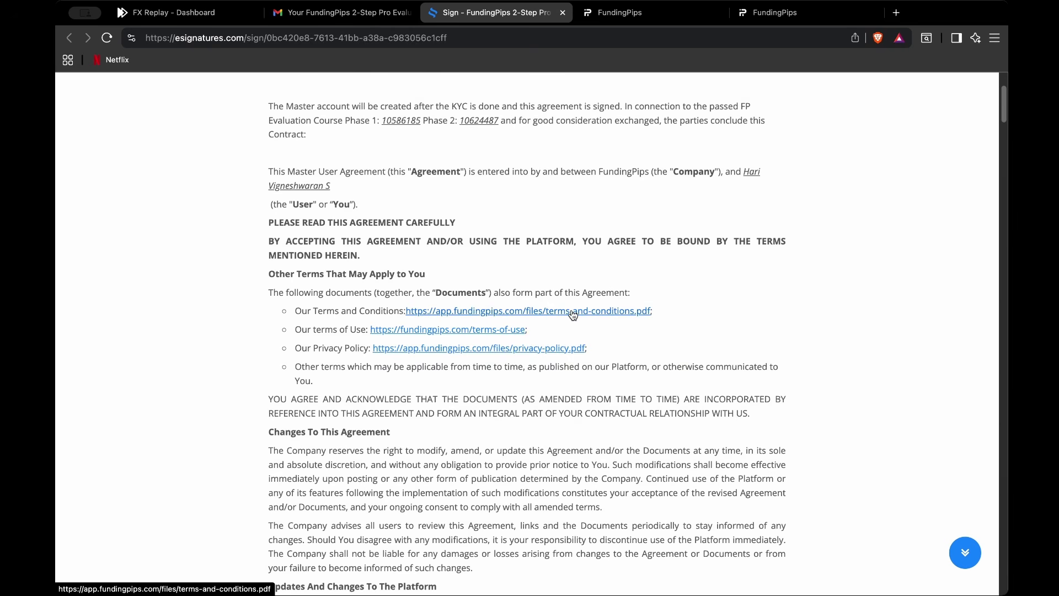
{"action": "scroll", "coordinate": [573, 315], "scroll_direction": "down", "scroll_amount": 1}
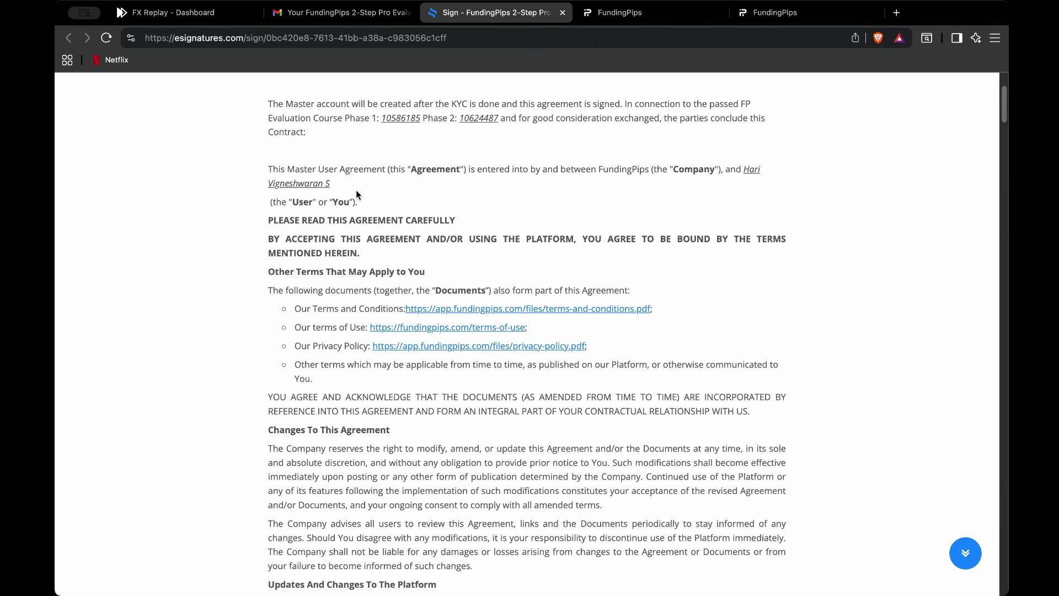
{"action": "scroll", "coordinate": [493, 215], "scroll_direction": "up", "scroll_amount": 1}
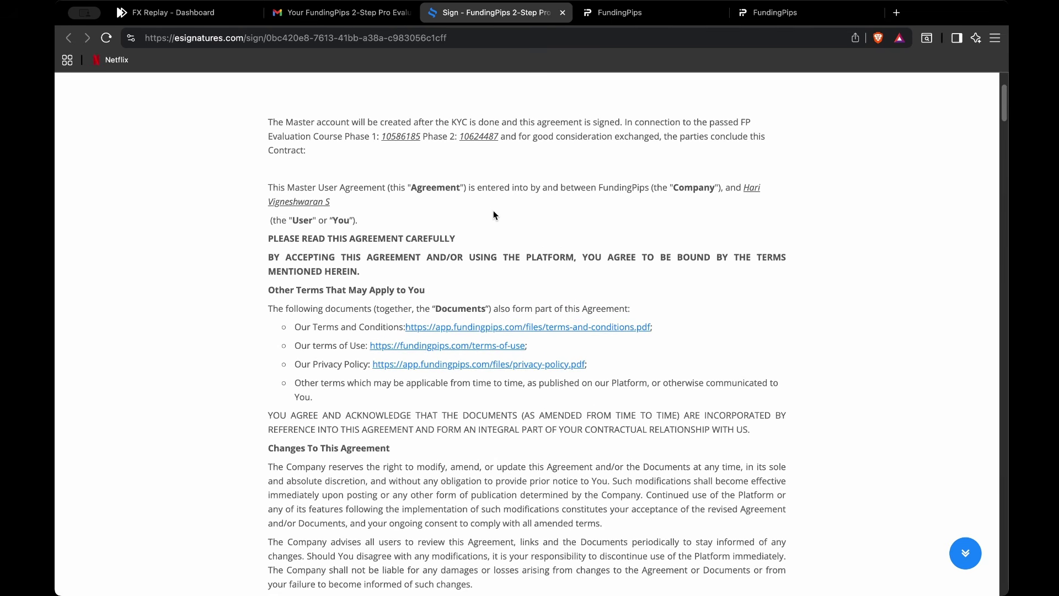
{"action": "scroll", "coordinate": [504, 212], "scroll_direction": "down", "scroll_amount": 12}
{"action": "scroll", "coordinate": [364, 213], "scroll_direction": "up", "scroll_amount": 1}
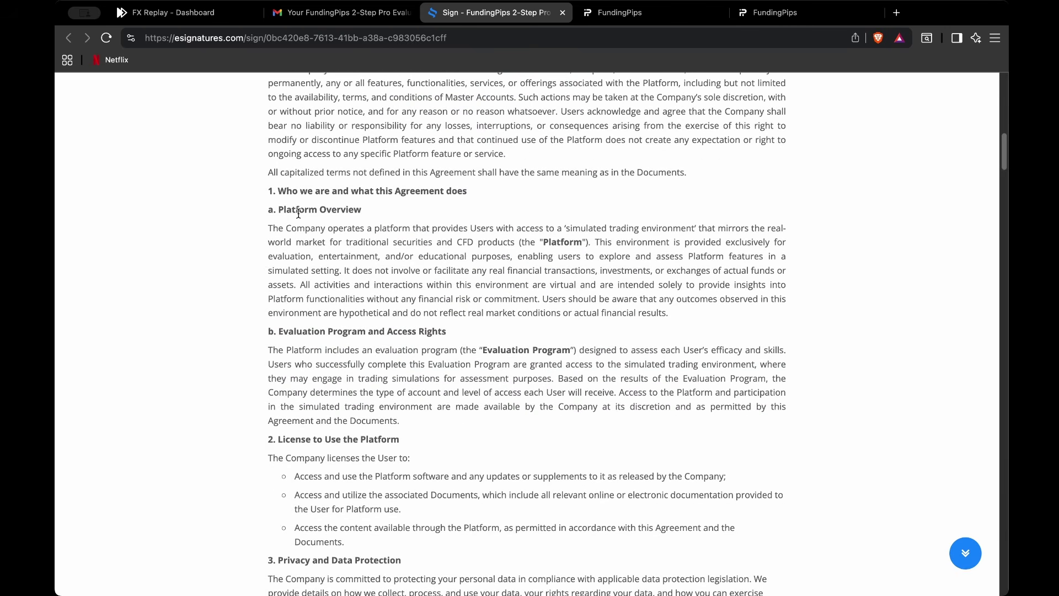
{"action": "scroll", "coordinate": [339, 283], "scroll_direction": "down", "scroll_amount": 3}
{"action": "scroll", "coordinate": [339, 283], "scroll_direction": "down", "scroll_amount": 2}
{"action": "scroll", "coordinate": [339, 208], "scroll_direction": "up", "scroll_amount": 1}
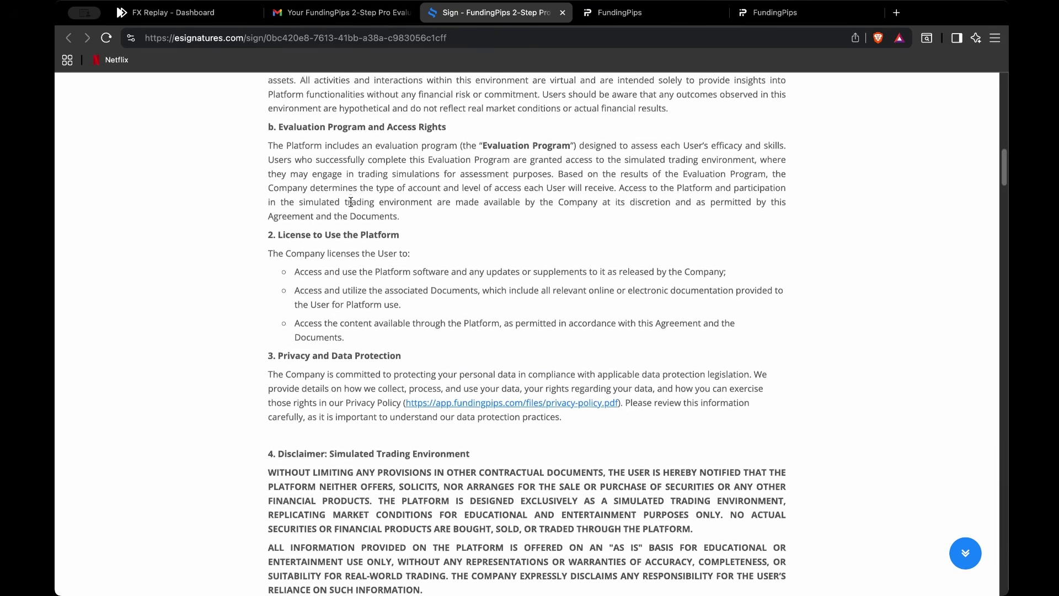
{"action": "scroll", "coordinate": [367, 273], "scroll_direction": "down", "scroll_amount": 11}
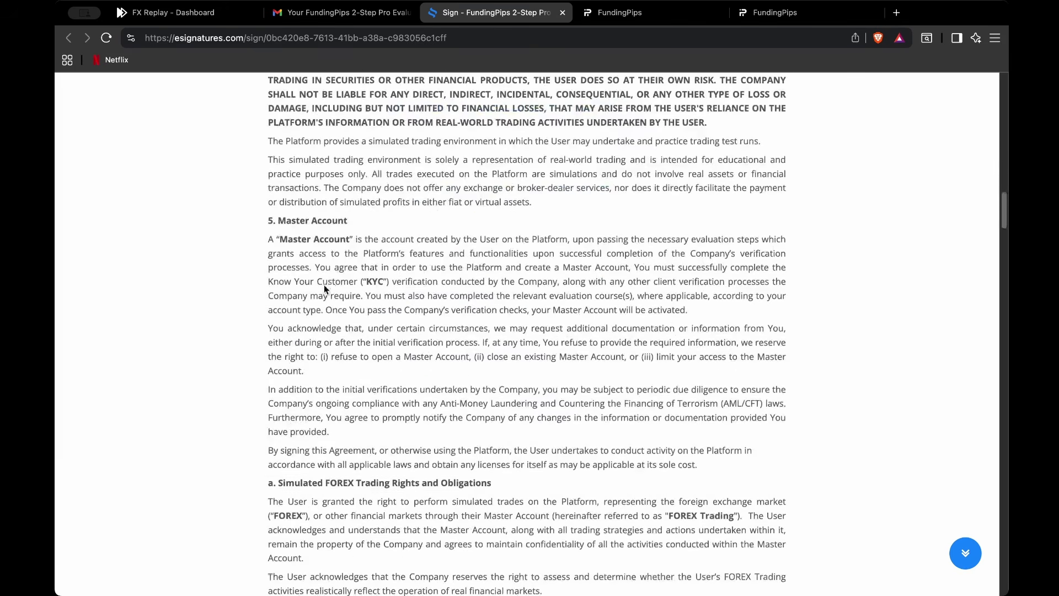
{"action": "scroll", "coordinate": [436, 237], "scroll_direction": "down", "scroll_amount": 5}
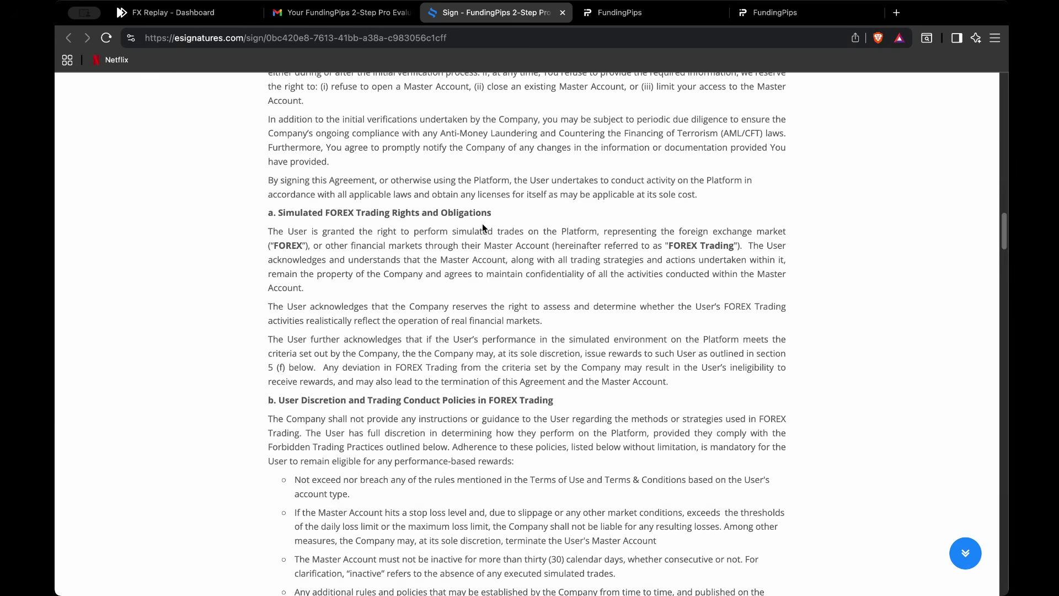
{"action": "scroll", "coordinate": [487, 226], "scroll_direction": "down", "scroll_amount": 5}
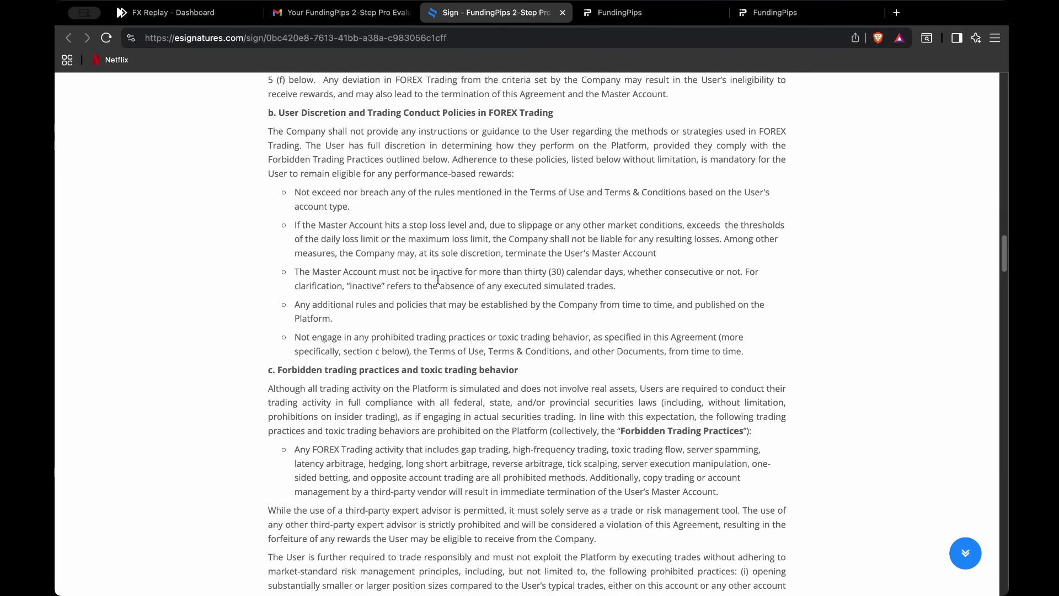
{"action": "scroll", "coordinate": [438, 280], "scroll_direction": "down", "scroll_amount": 1}
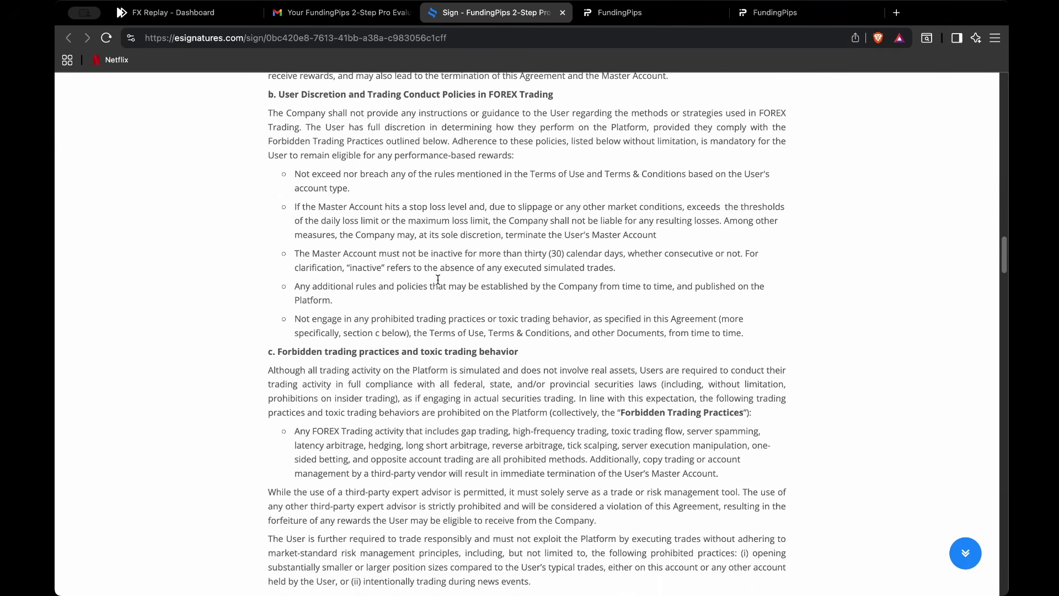
{"action": "scroll", "coordinate": [439, 300], "scroll_direction": "down", "scroll_amount": 20}
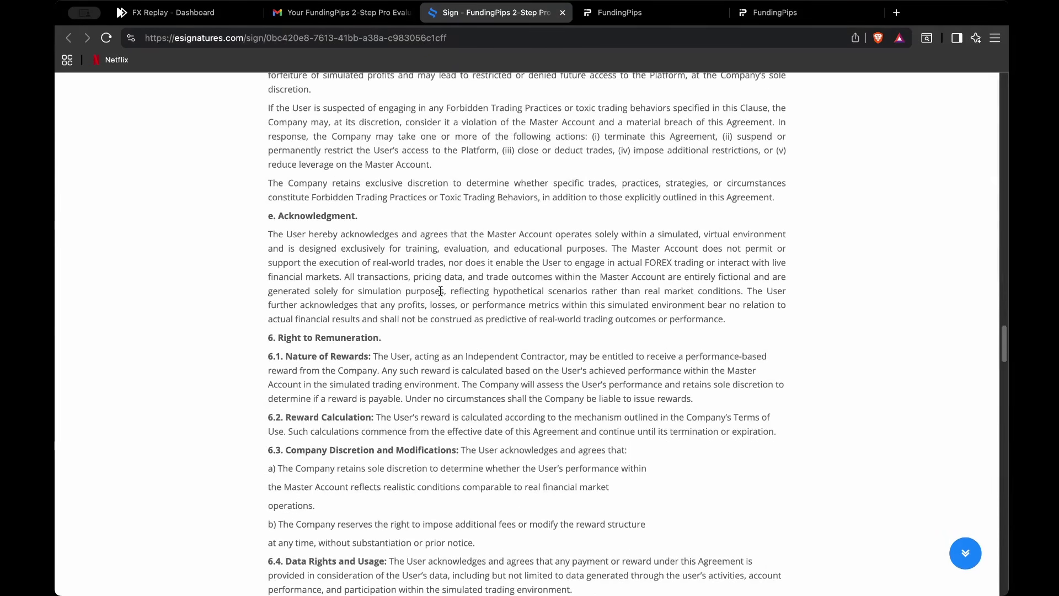
{"action": "scroll", "coordinate": [441, 293], "scroll_direction": "down", "scroll_amount": 4}
{"action": "scroll", "coordinate": [441, 290], "scroll_direction": "down", "scroll_amount": 15}
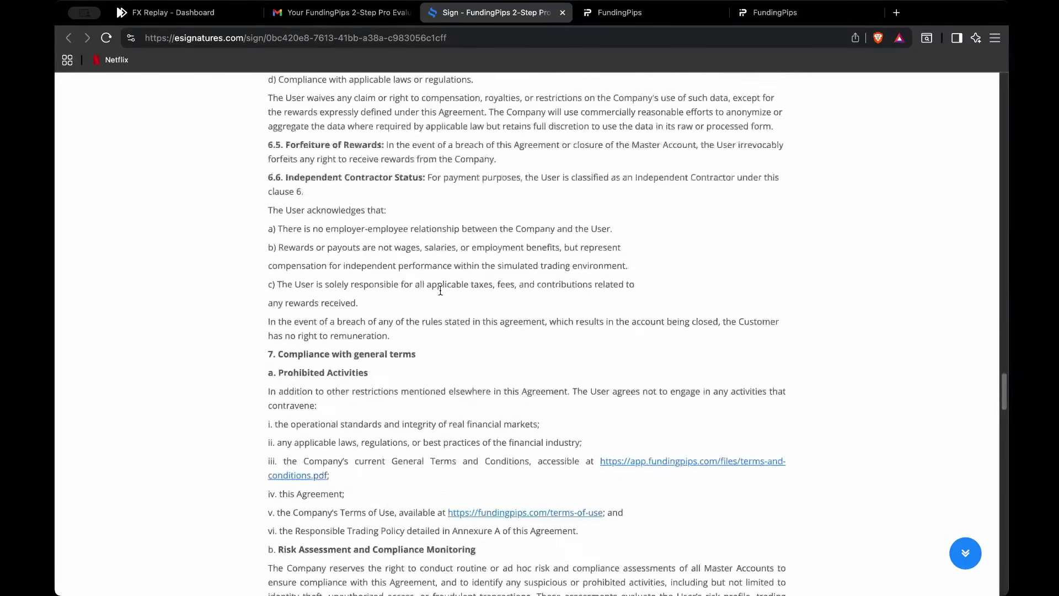
{"action": "scroll", "coordinate": [441, 294], "scroll_direction": "down", "scroll_amount": 20}
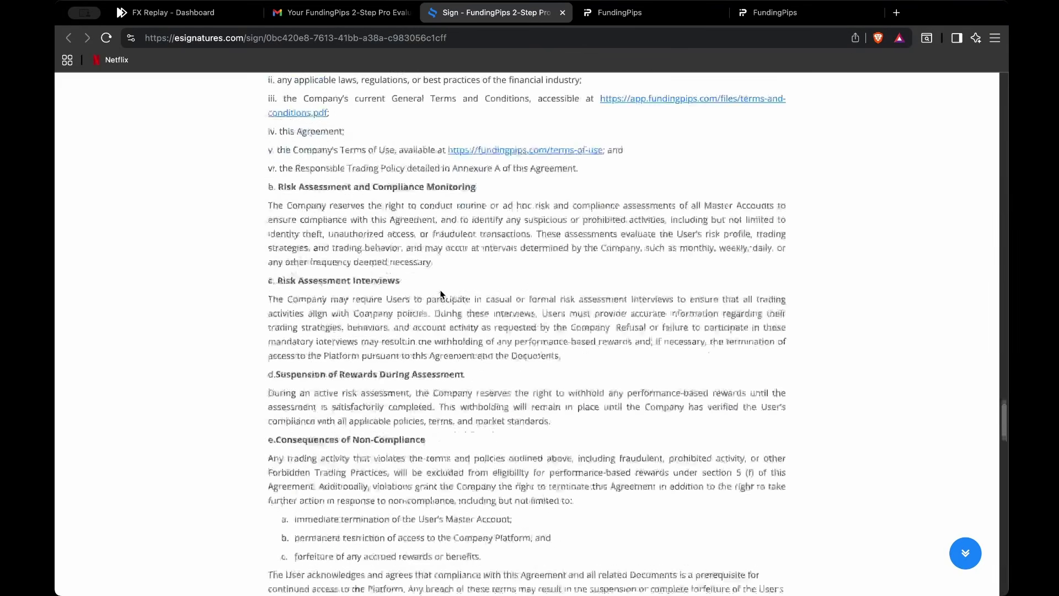
- Begin entering the signature in the signature box at the end of the Master User Agreement
{"action": "scroll", "coordinate": [440, 294], "scroll_direction": "down", "scroll_amount": 20}
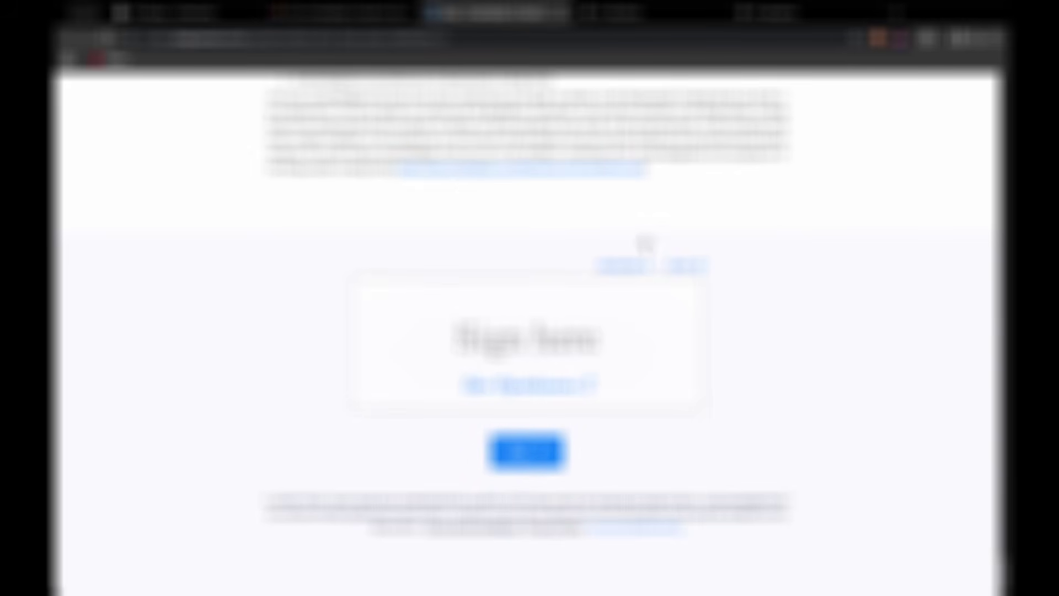
{"action": "left_click", "coordinate": [623, 269]}
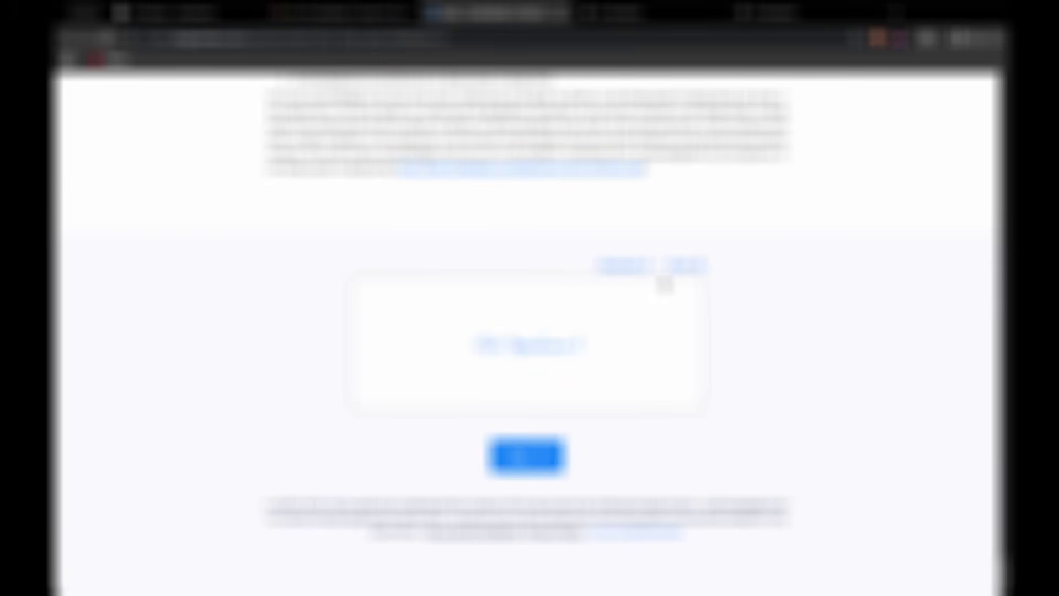